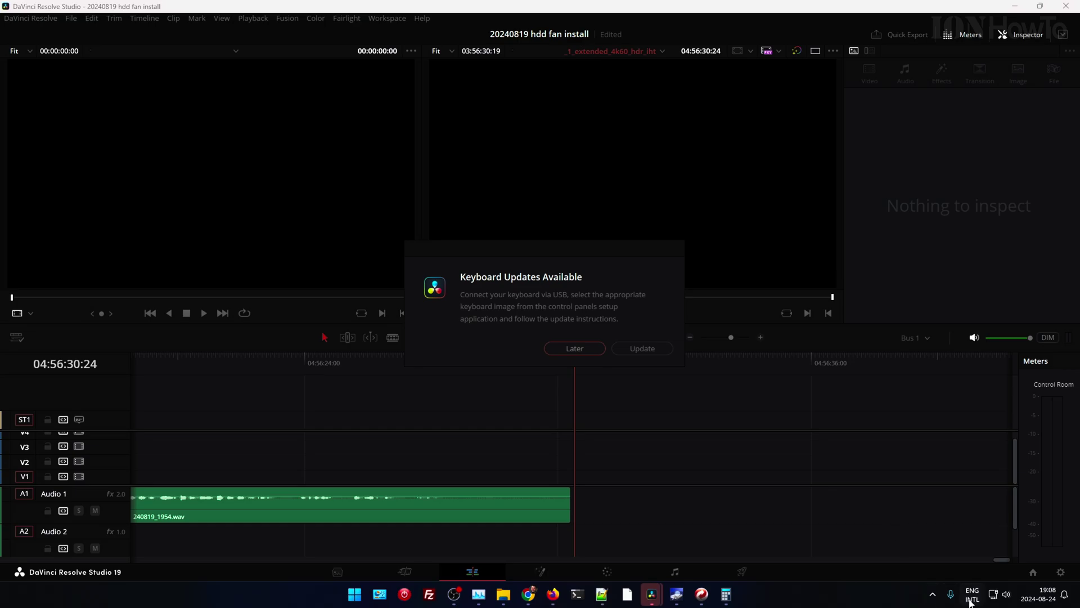
pyautogui.click(993, 596)
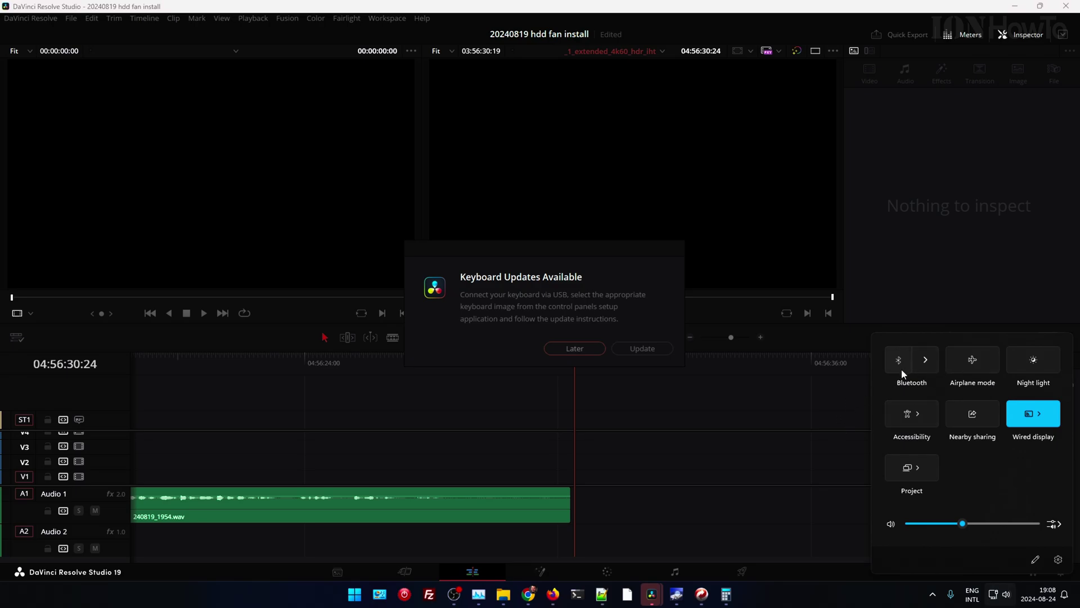
pyautogui.click(597, 248)
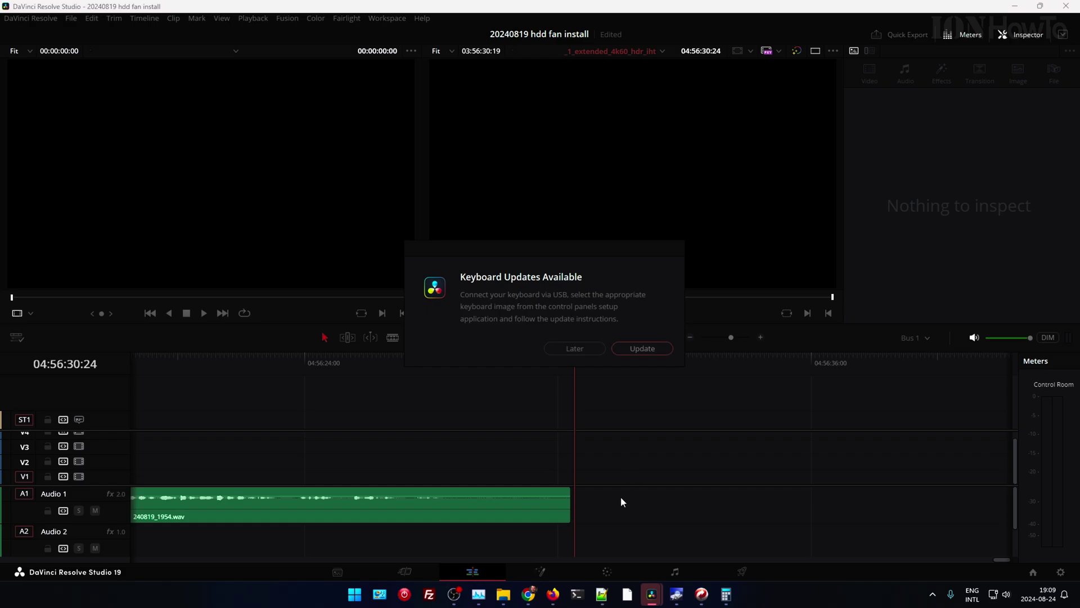
pyautogui.click(652, 594)
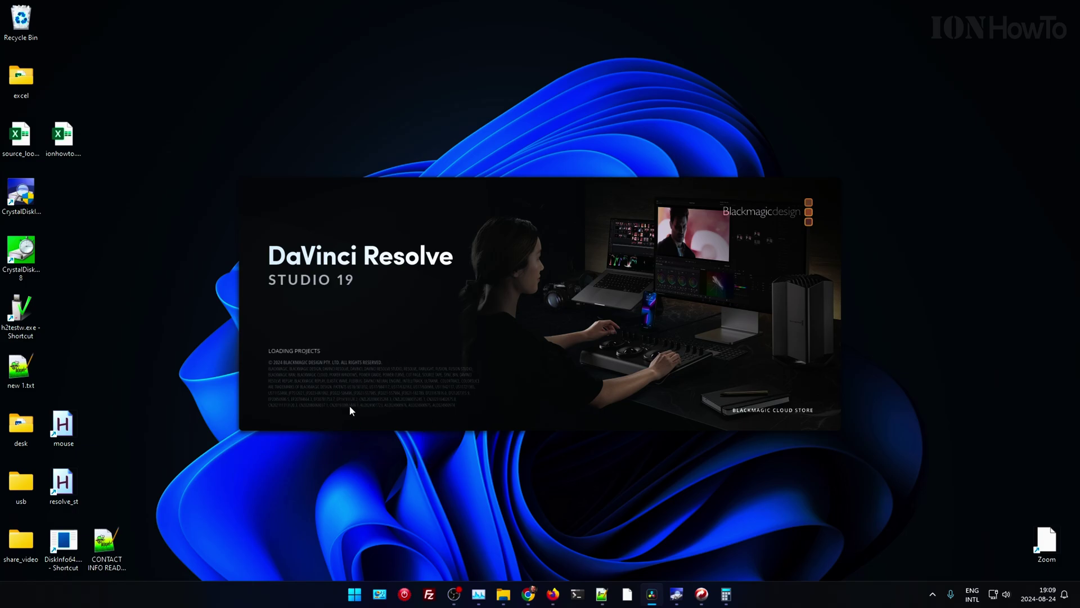
# Reopen the 20240819 hdd fan install project and dismiss the Keyboard Updates notice with Later
pyautogui.doubleClick(439, 205)
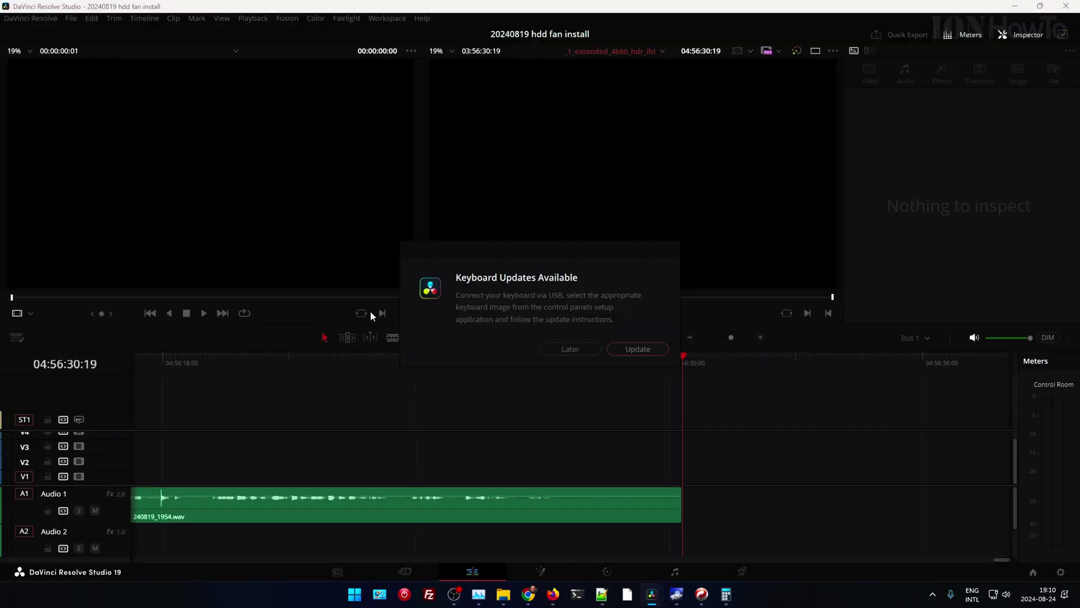
pyautogui.moveTo(533, 255); pyautogui.dragTo(569, 241)
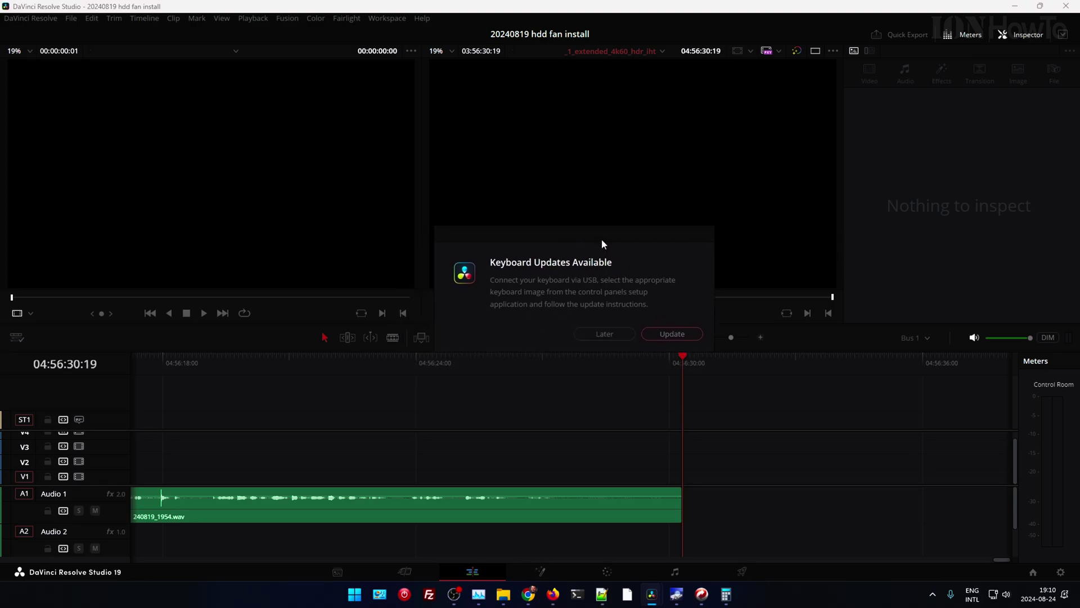
pyautogui.moveTo(602, 238); pyautogui.dragTo(608, 218)
pyautogui.click(607, 313)
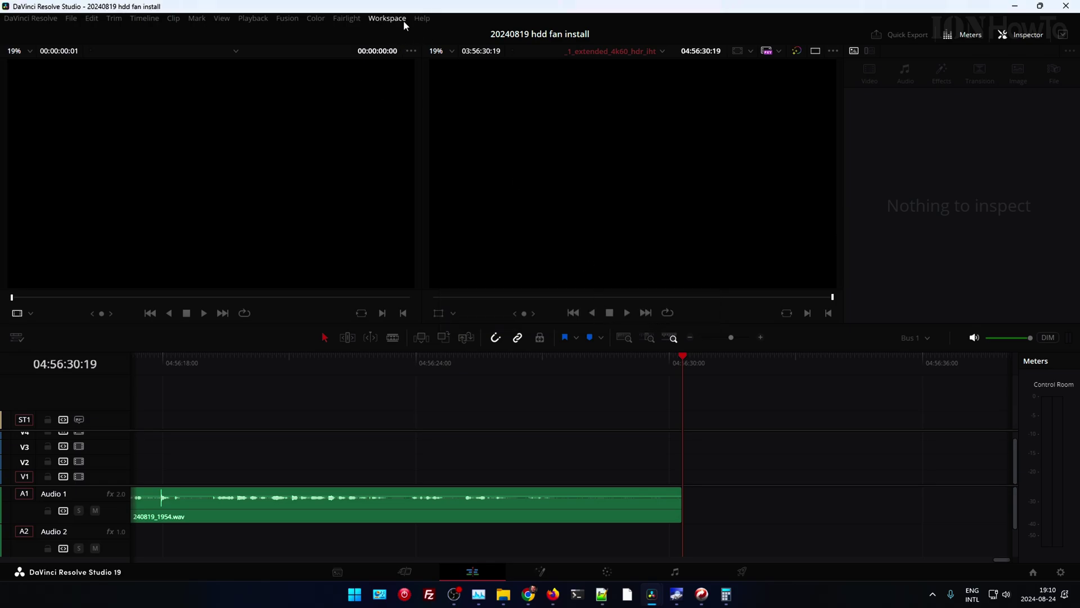
pyautogui.click(428, 18)
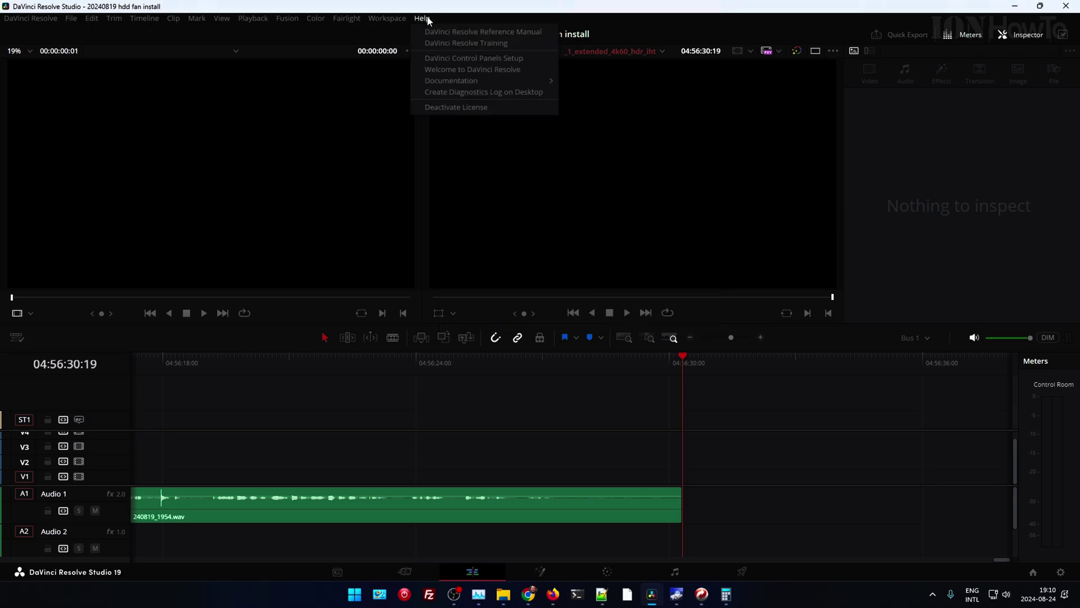
# Launch DaVinci Control Panels Setup from Help and open the connected Speed Editor's settings
pyautogui.click(444, 62)
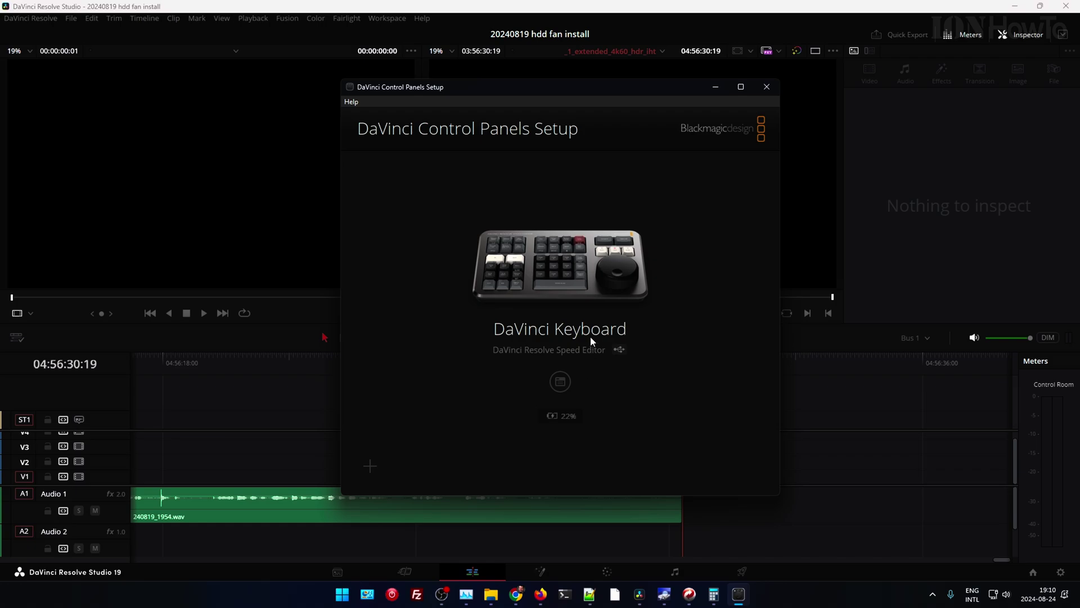
pyautogui.click(560, 385)
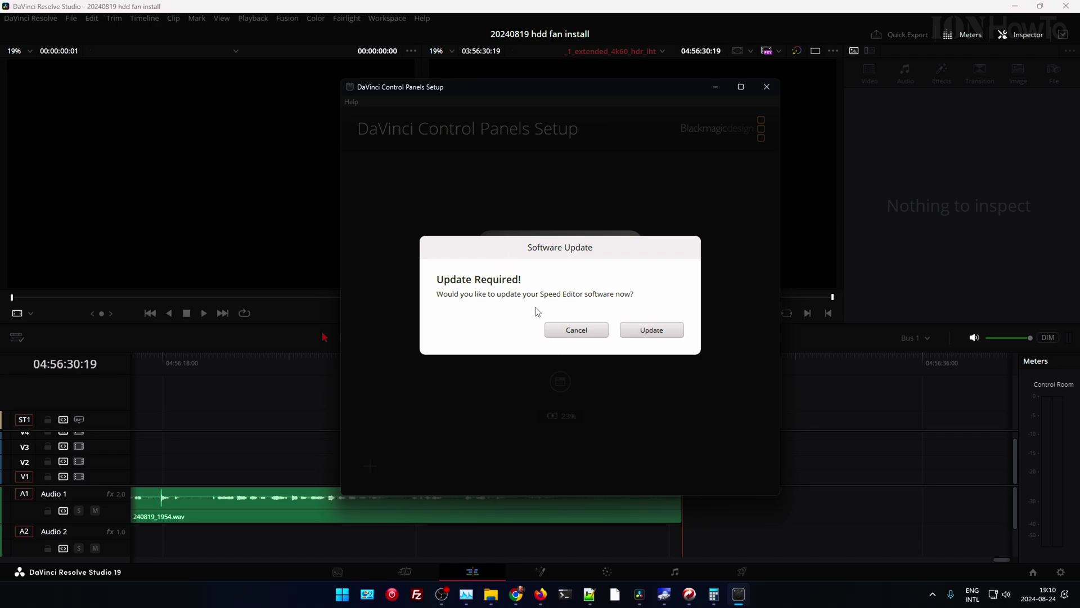
# Run the Speed Editor software update and confirm it with Done once finished
pyautogui.click(647, 336)
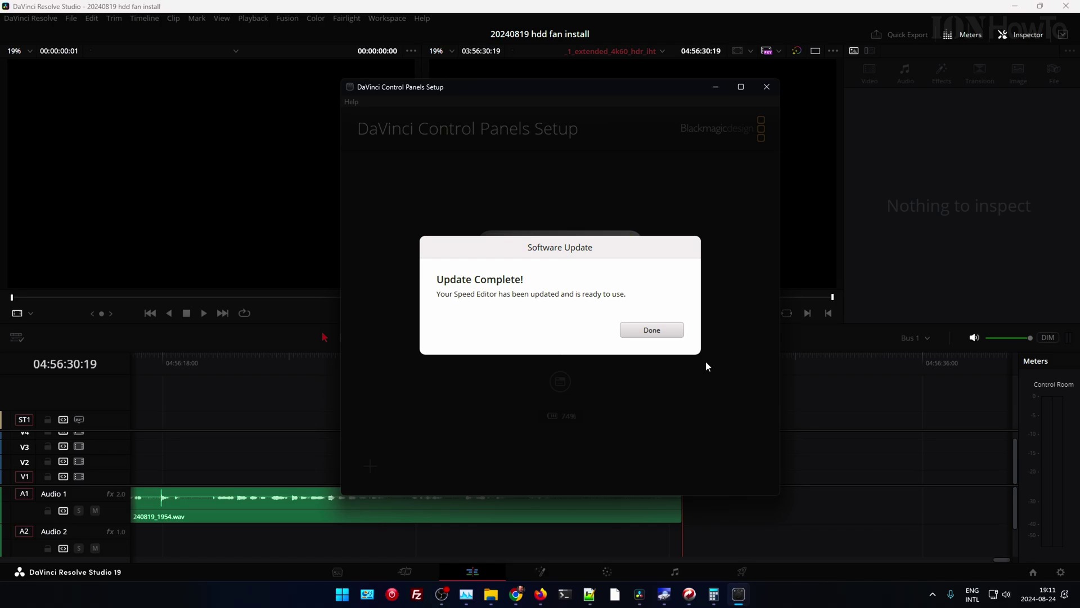
pyautogui.click(641, 334)
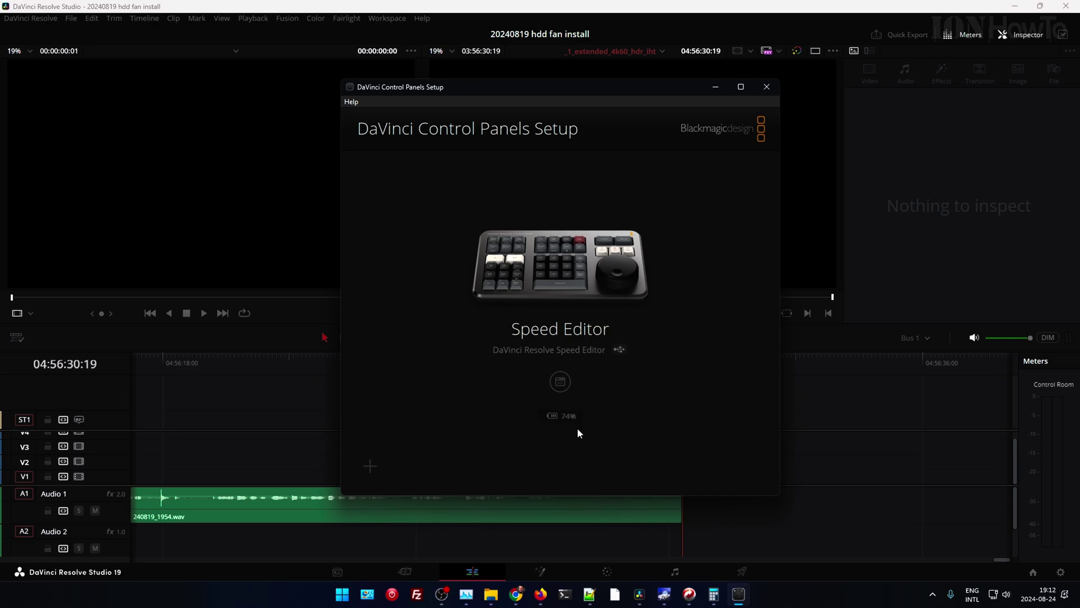
# Close the setup utility, then shuttle the 240819_1954.wav timeline back and forth, stopping at 04:56:26:12
pyautogui.click(768, 86)
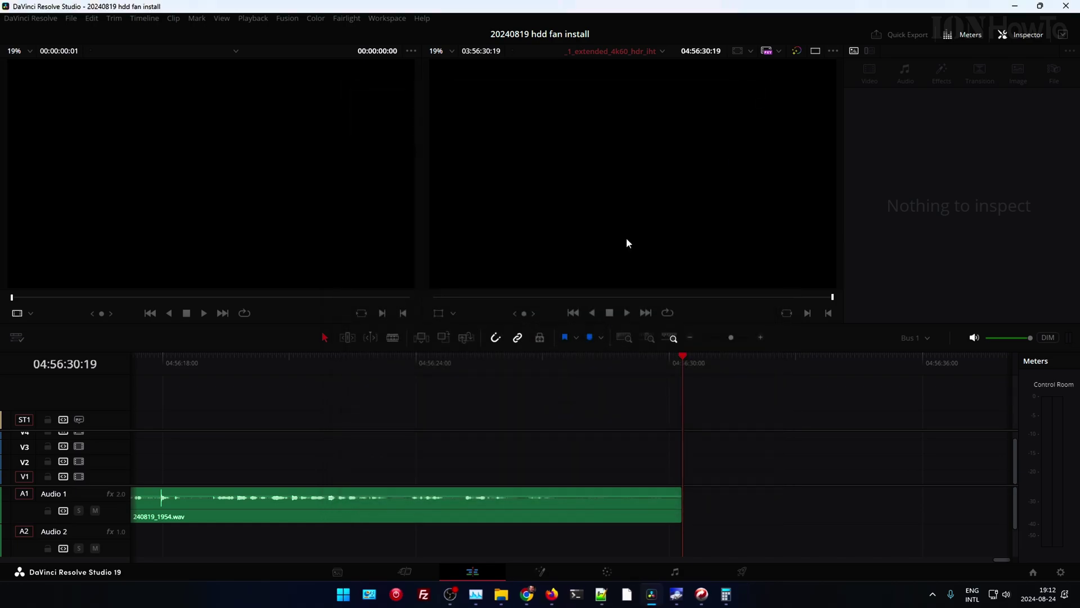
pyautogui.press('Left')
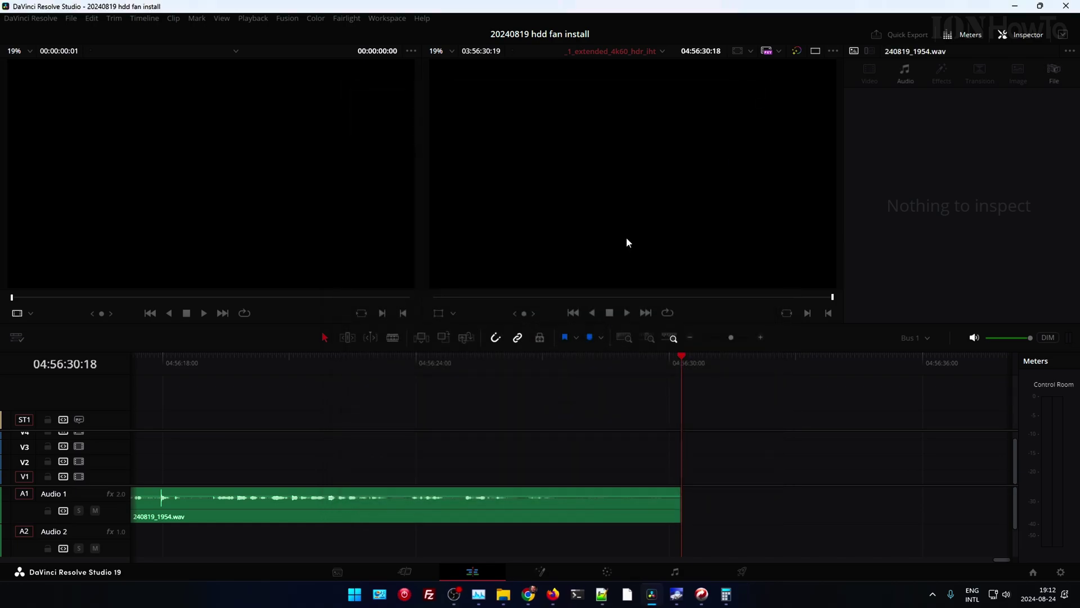
pyautogui.press('j')
pyautogui.press('j')
pyautogui.press('l')
pyautogui.press('k')
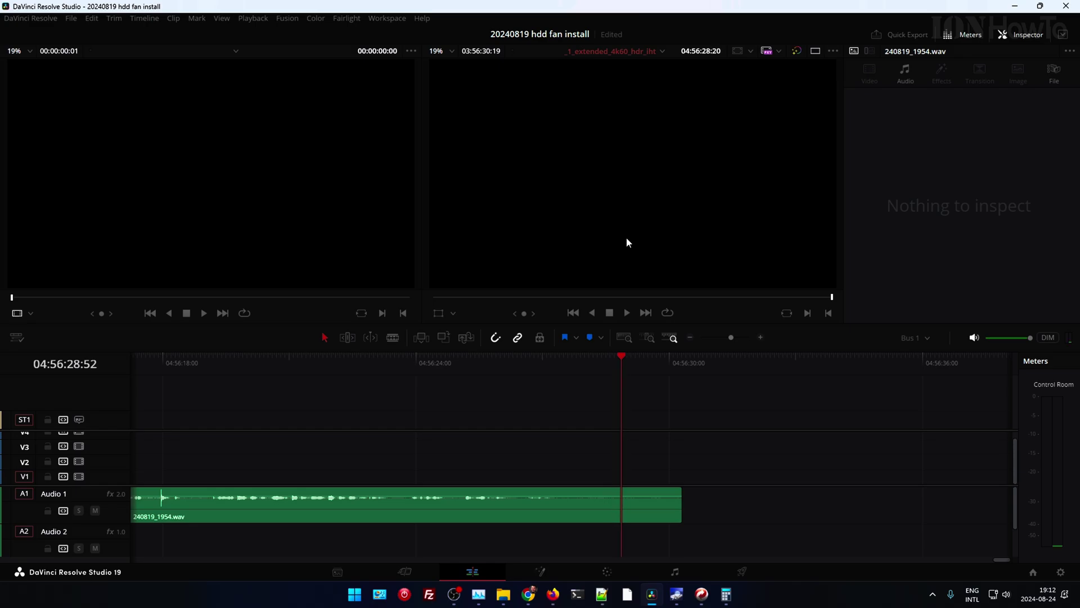
pyautogui.press('j')
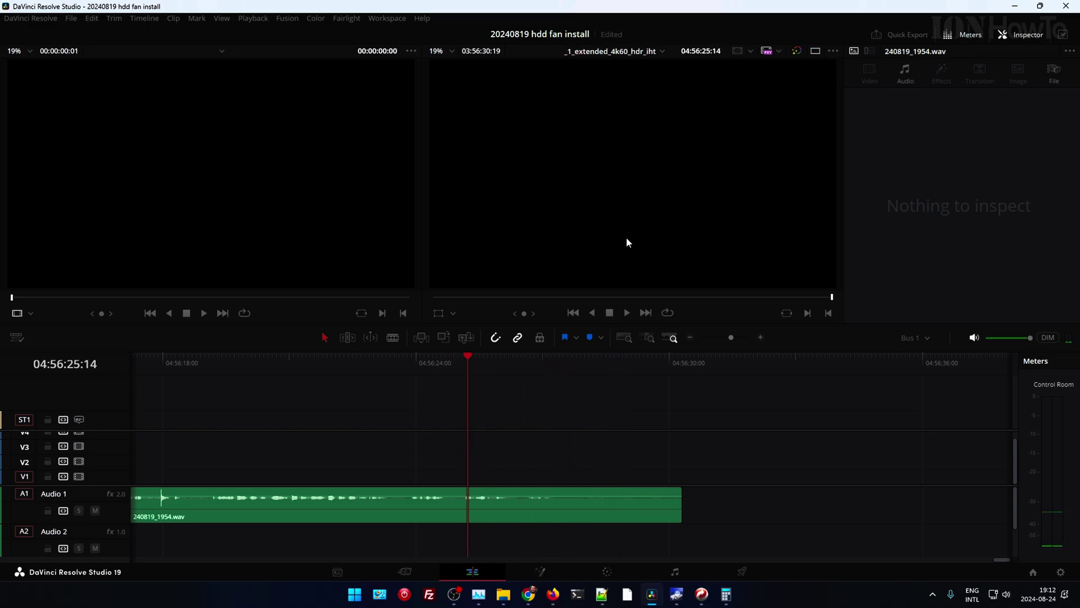
pyautogui.press('l')
pyautogui.press('j')
pyautogui.press('j')
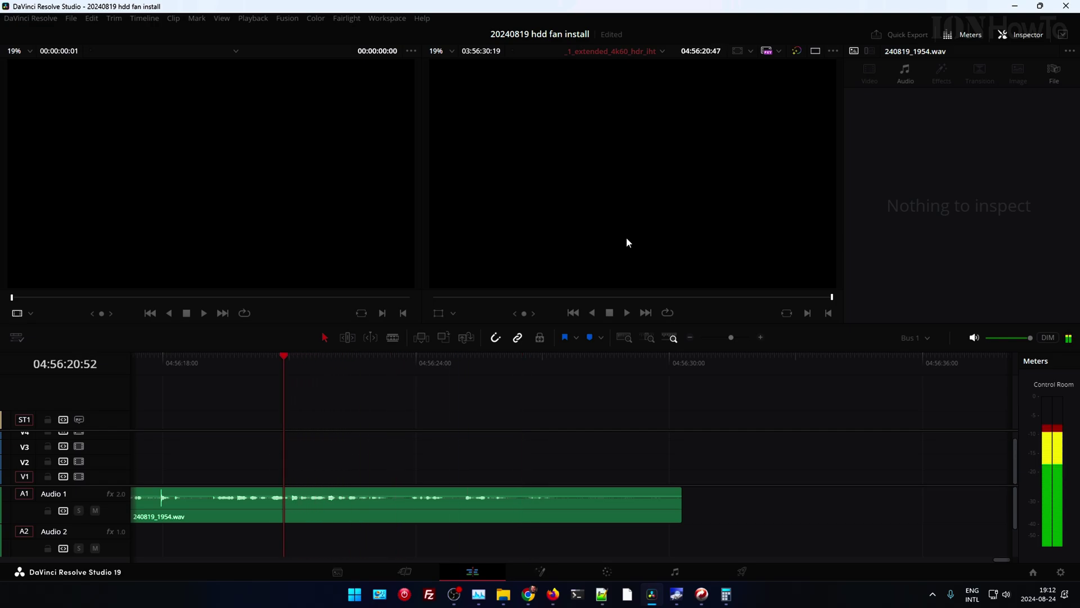
pyautogui.press('l')
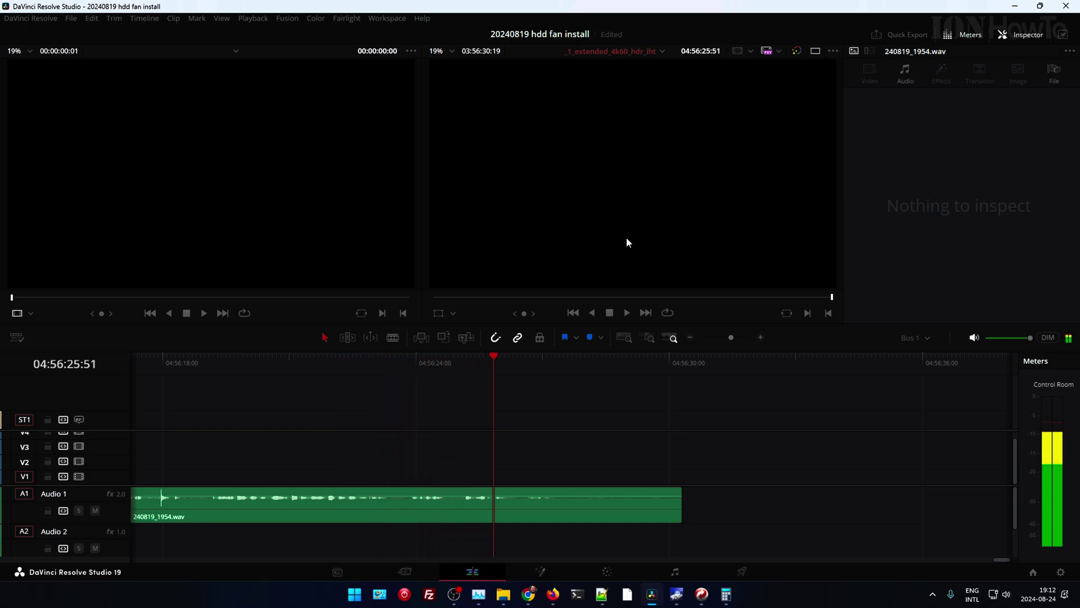
pyautogui.press('j')
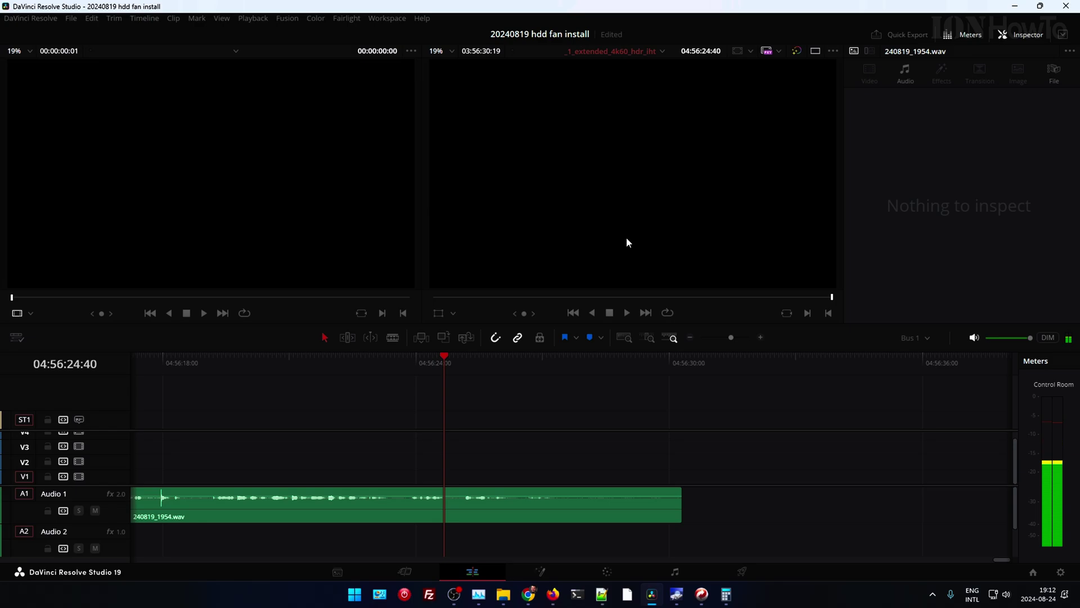
pyautogui.press('l')
pyautogui.press('l')
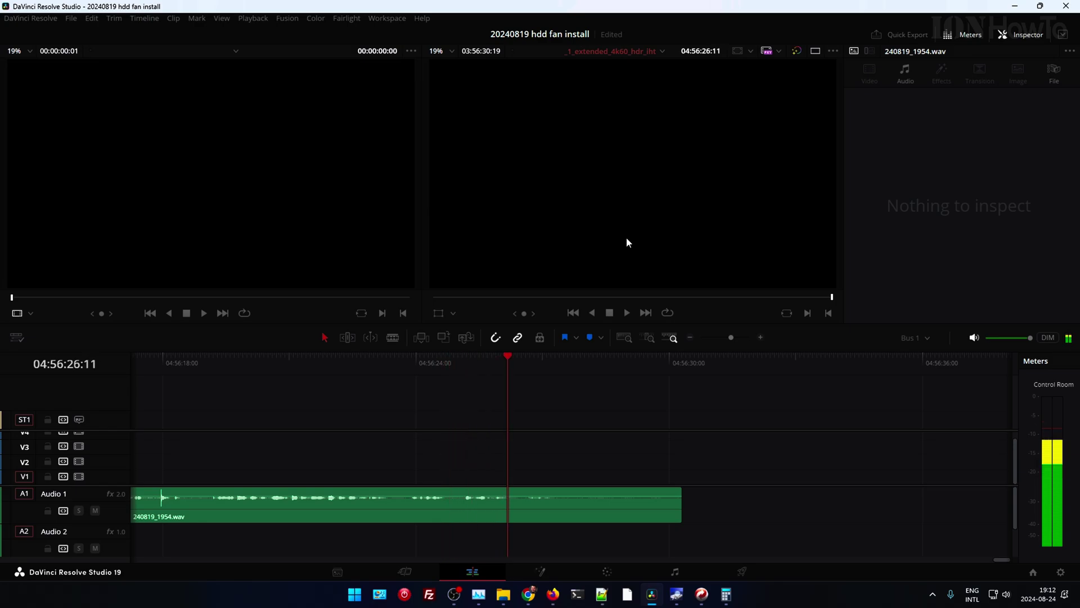
pyautogui.press('k')
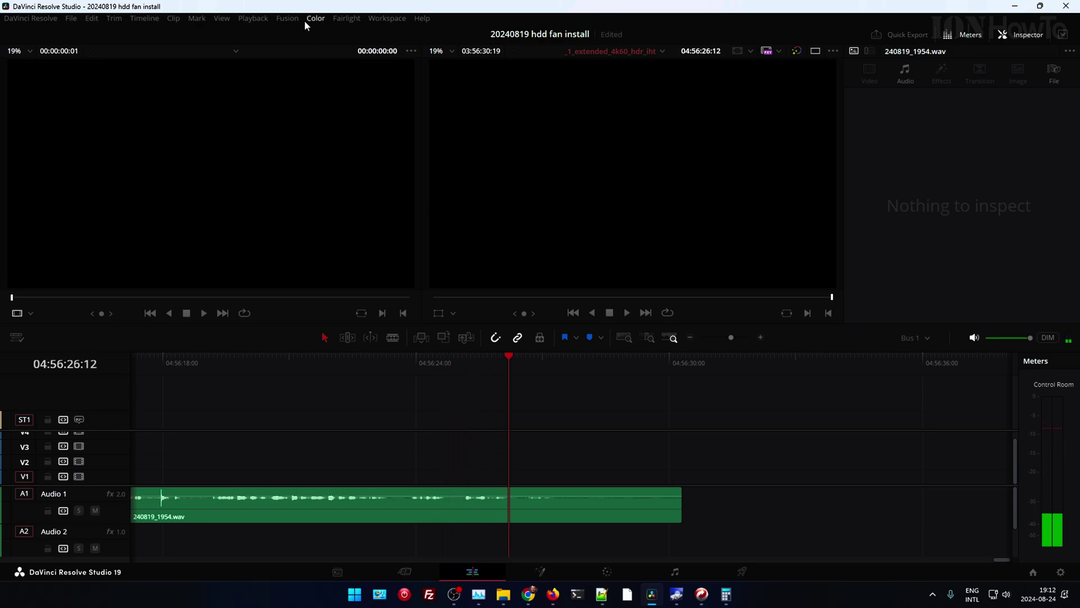
# View Resolve's About screen to confirm version 19.0, then close it
pyautogui.click(420, 20)
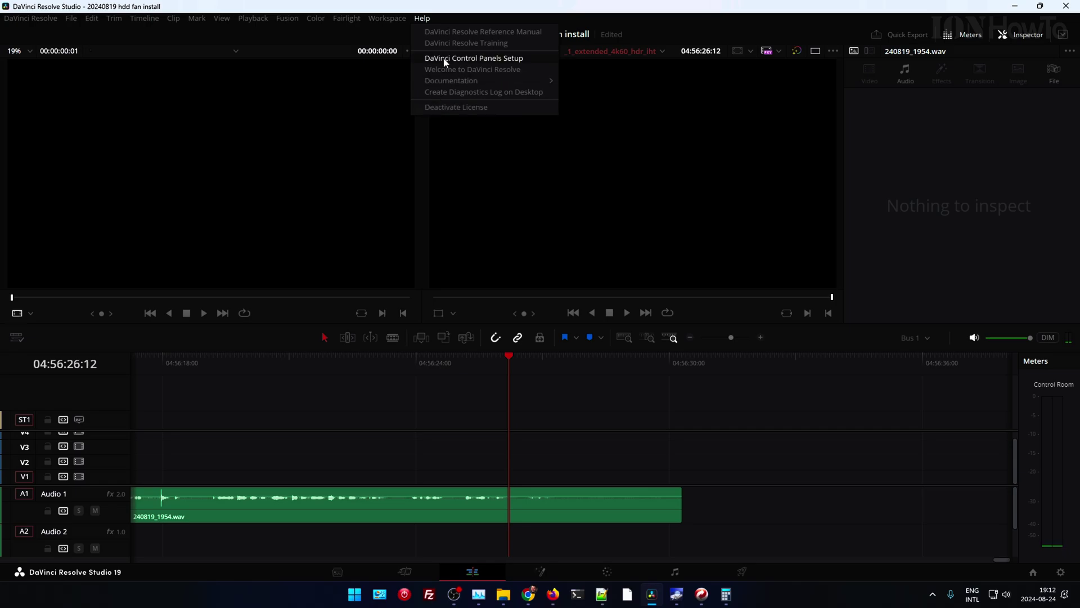
pyautogui.click(39, 33)
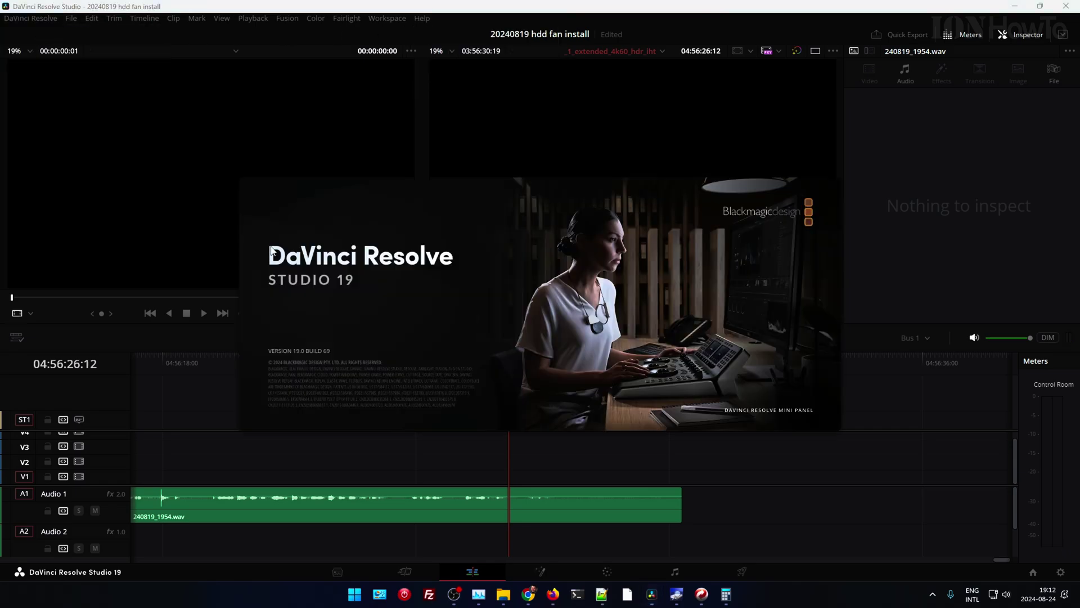
pyautogui.click(459, 308)
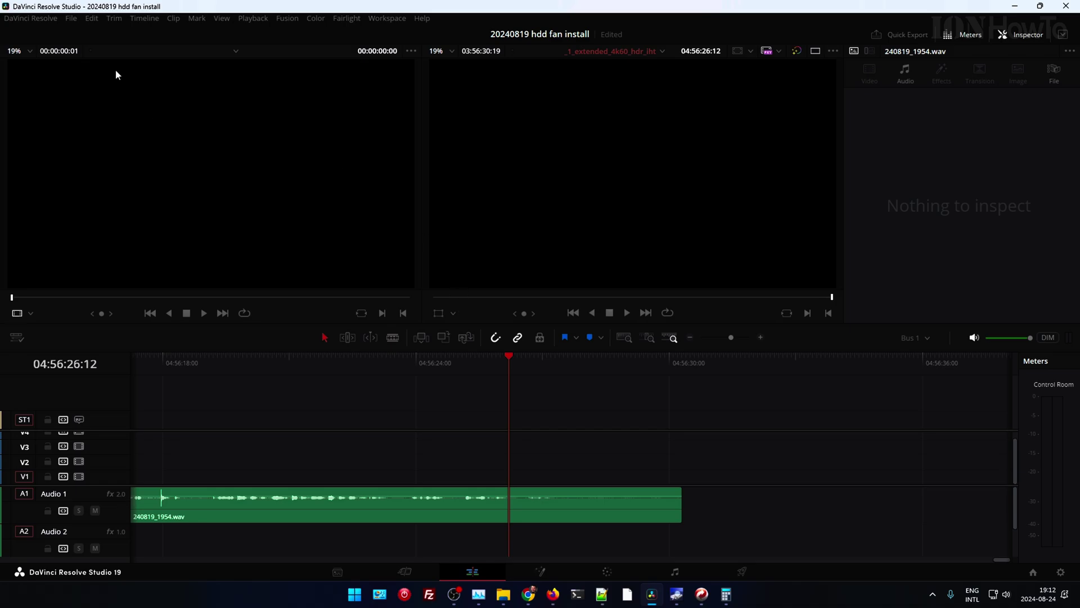
# Check for updates, dismiss the up-to-date notice, and quit Resolve
pyautogui.click(31, 18)
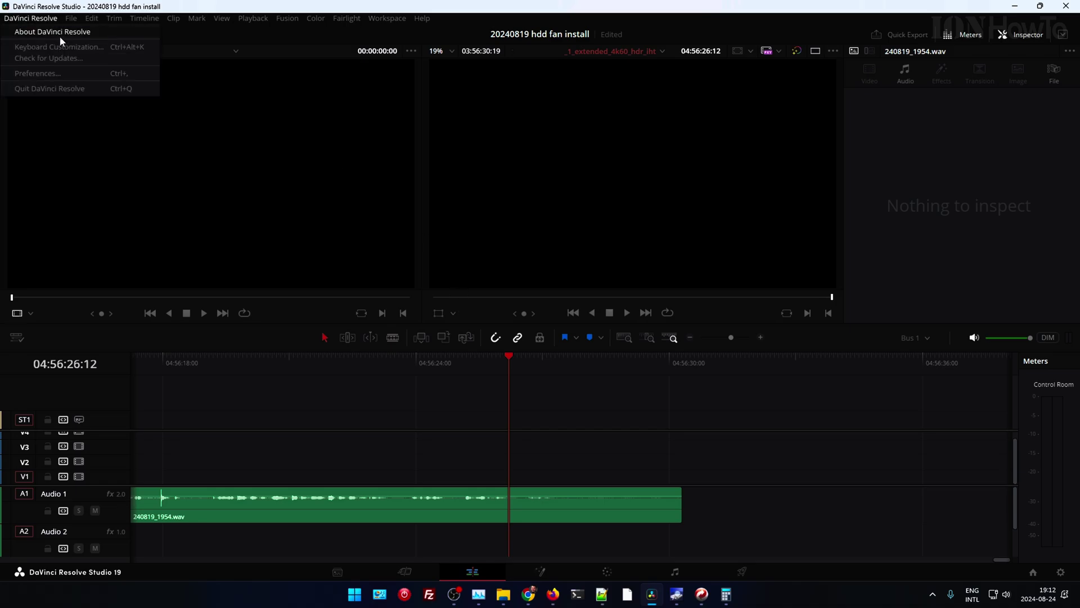
pyautogui.click(57, 58)
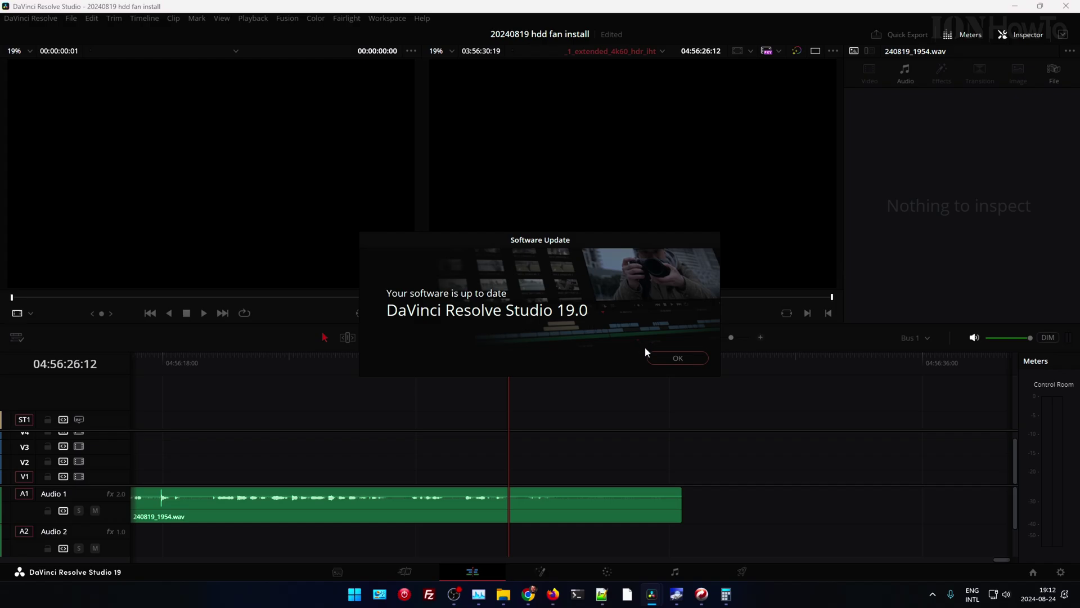
pyautogui.click(666, 360)
pyautogui.click(1066, 7)
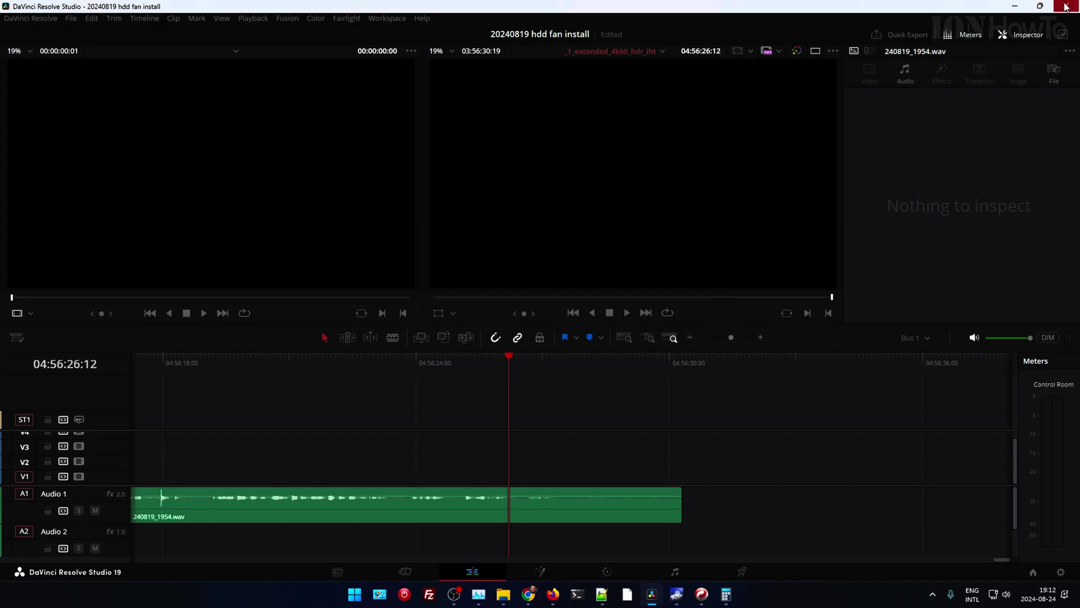